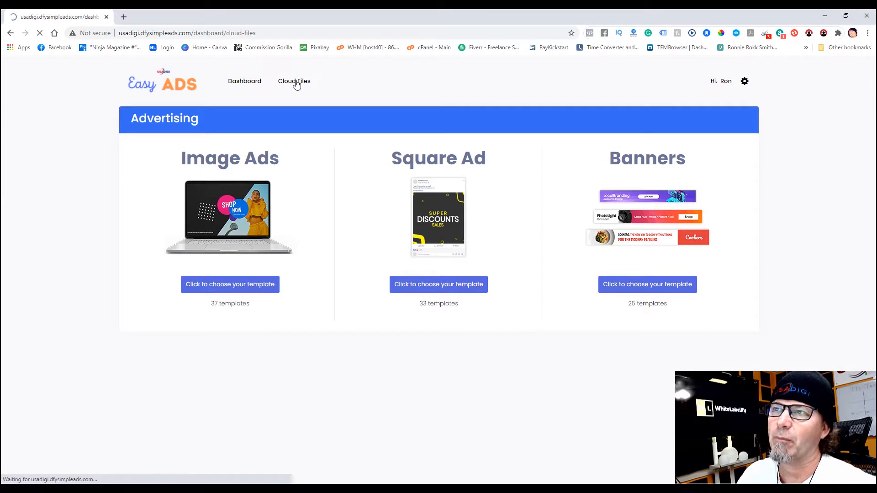
- Return to the dashboard and open the gallery of 728-wide banner templates
click(250, 83)
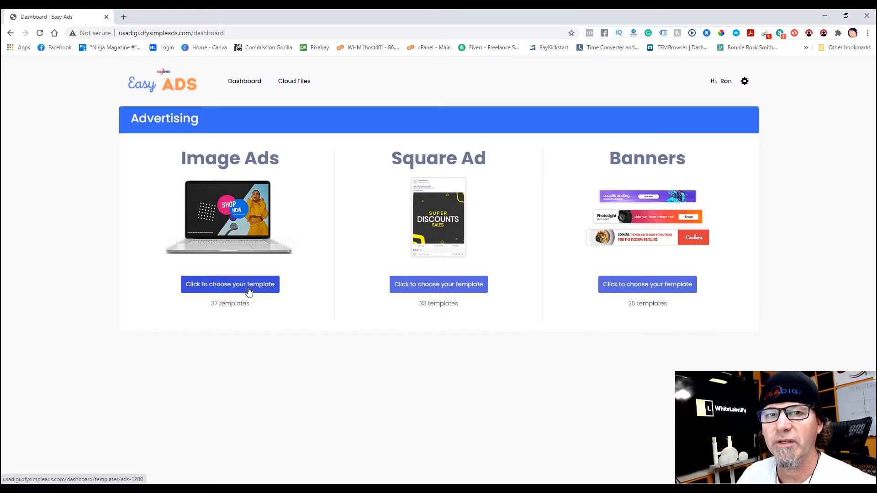
click(744, 82)
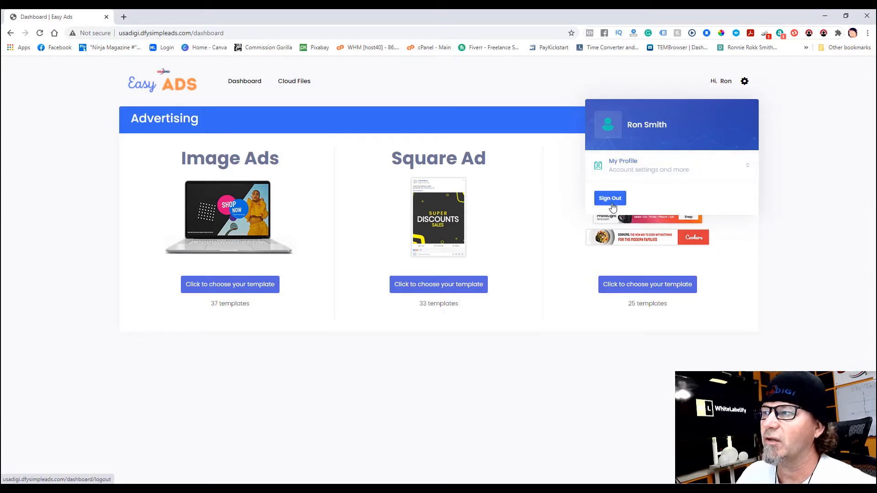
click(551, 151)
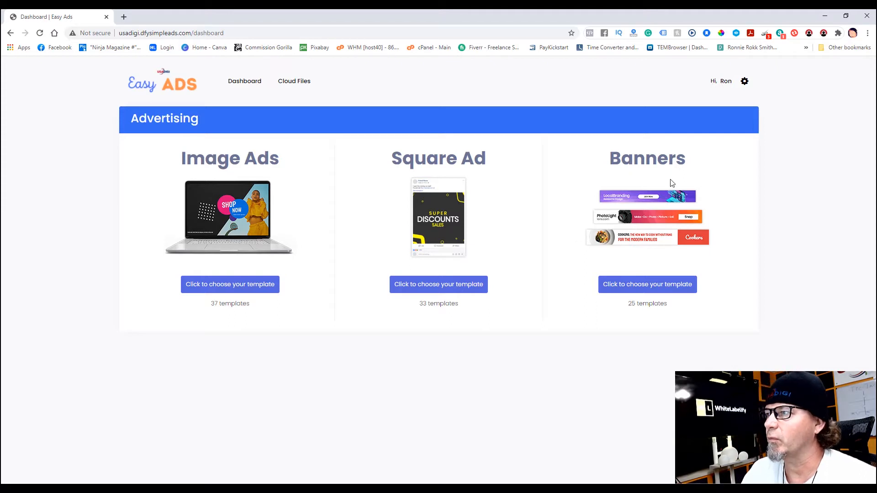
click(622, 285)
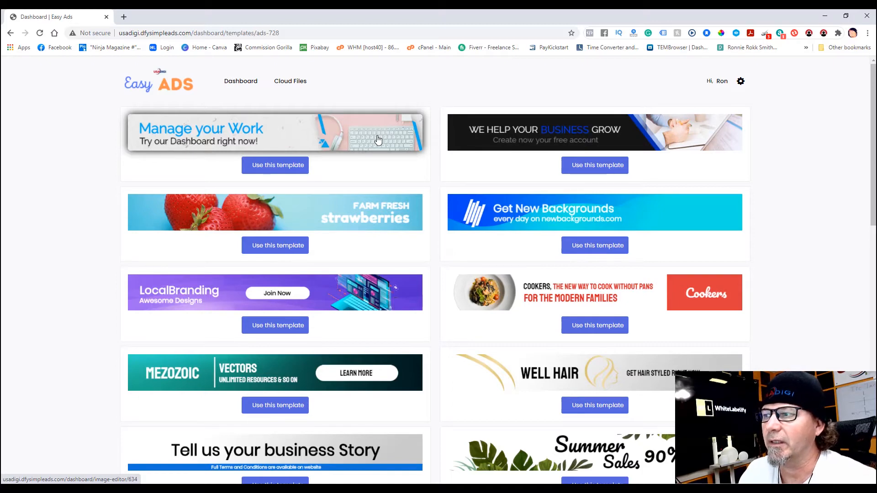
- Open the Manage your Work banner template in the editor and show its image options
click(282, 169)
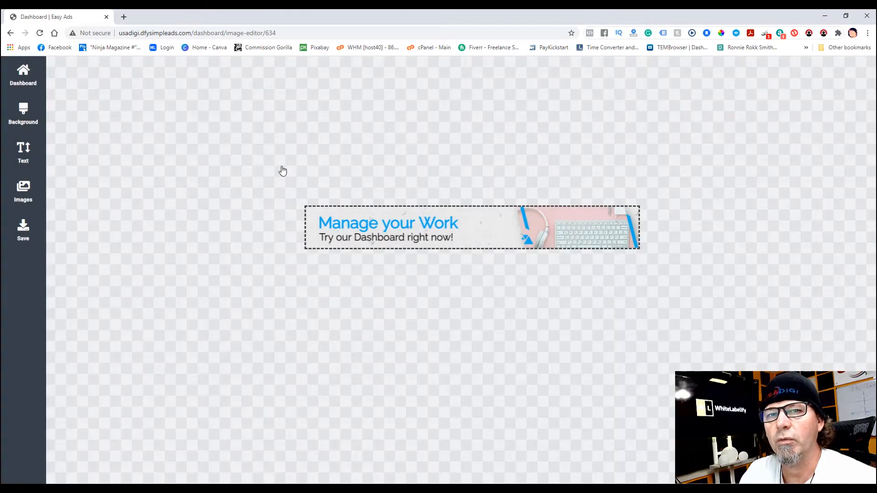
click(499, 228)
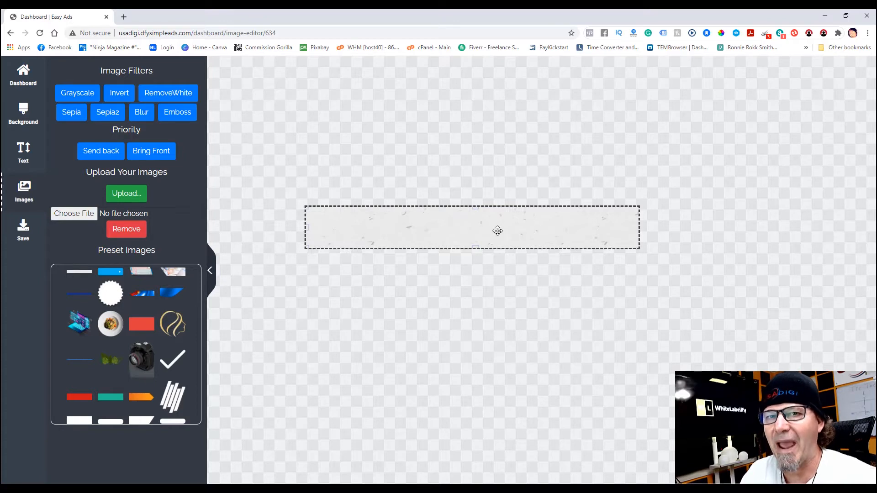
click(109, 153)
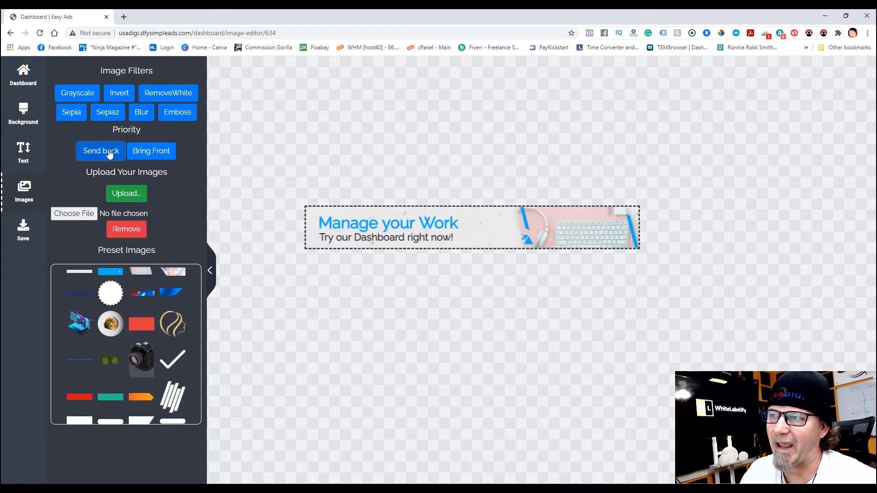
click(508, 232)
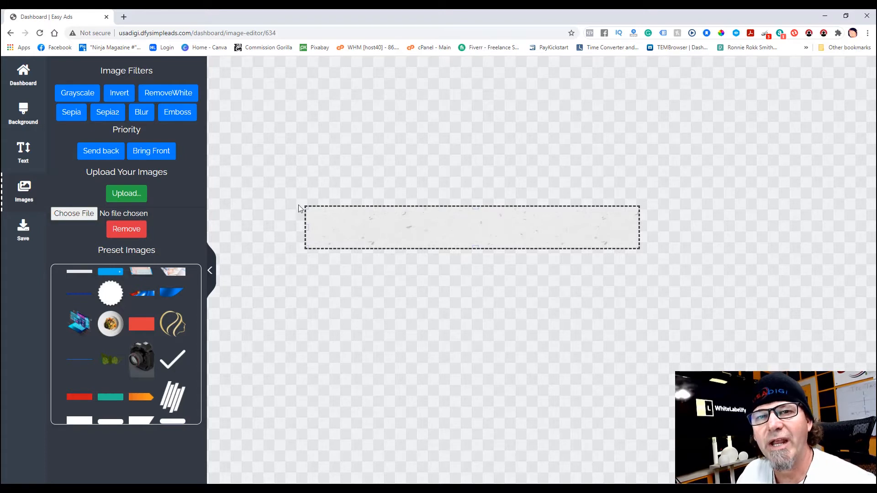
click(25, 113)
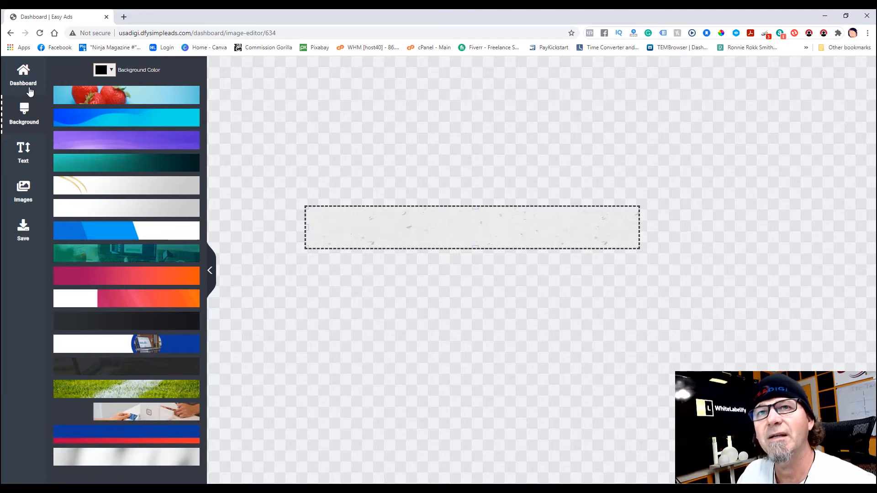
click(24, 187)
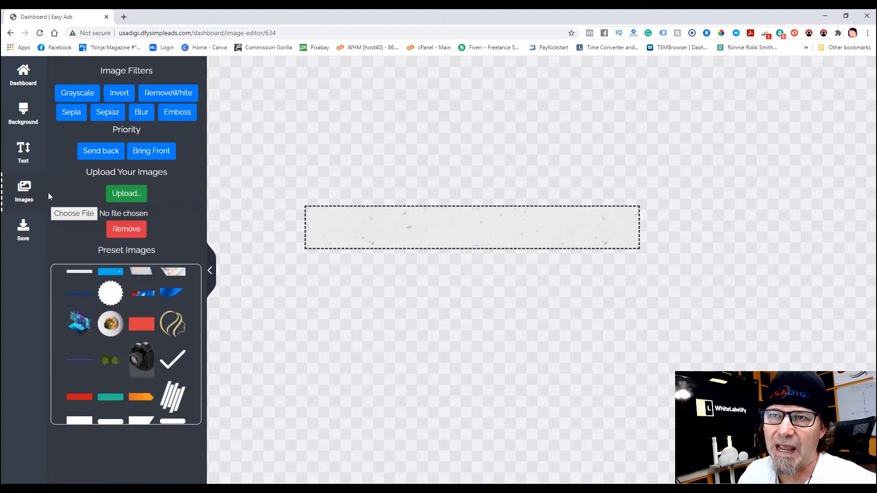
- Upload the Golden Gate bridge photo and stretch it across the banner, showing the sunset
click(133, 195)
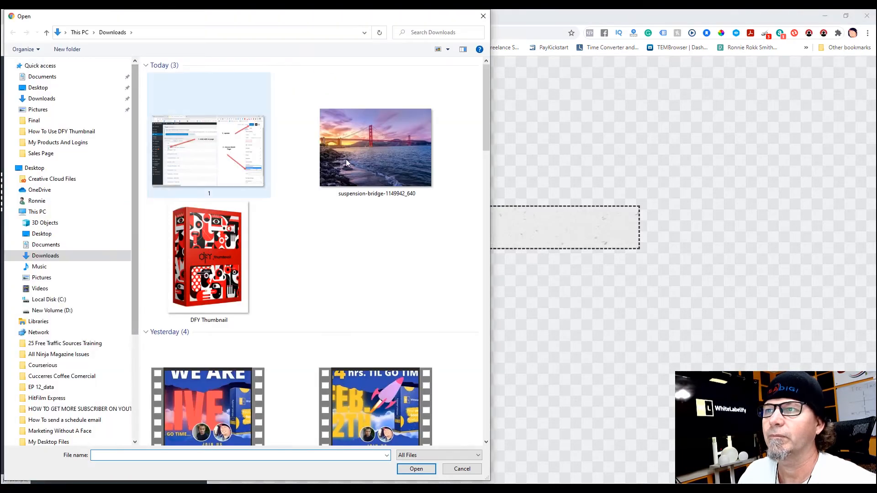
double_click(352, 159)
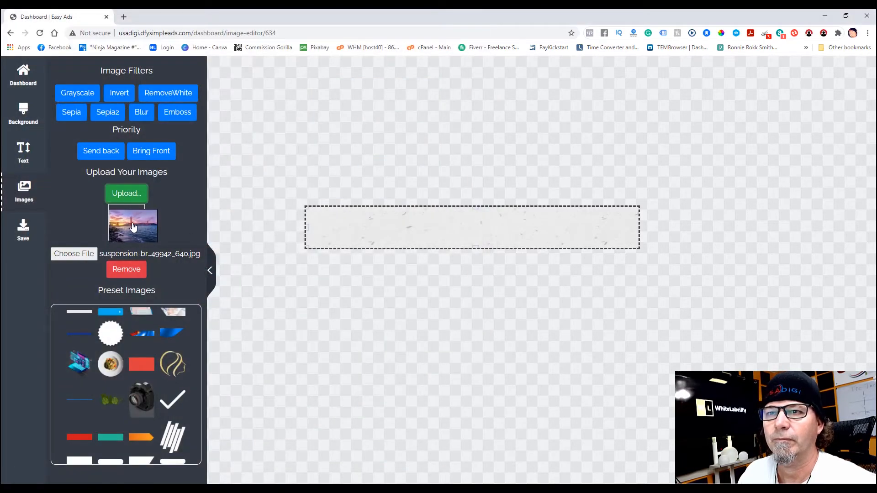
drag(133, 227, 274, 227)
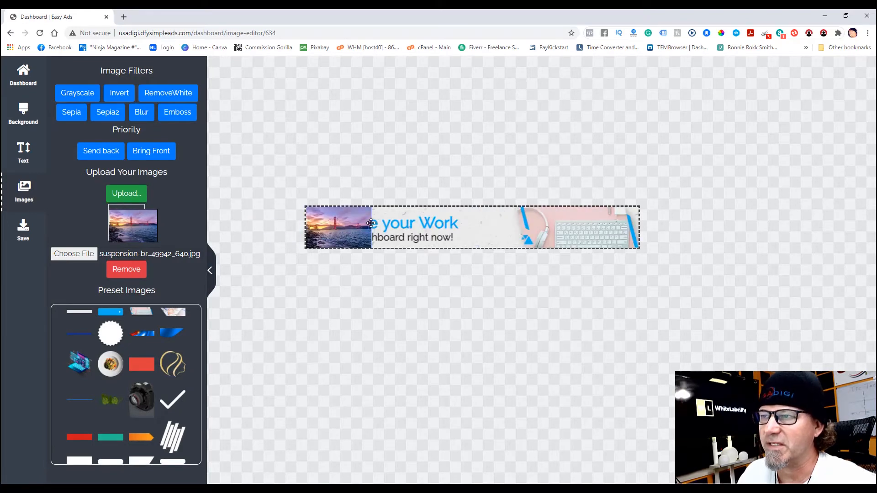
drag(373, 209, 843, 223)
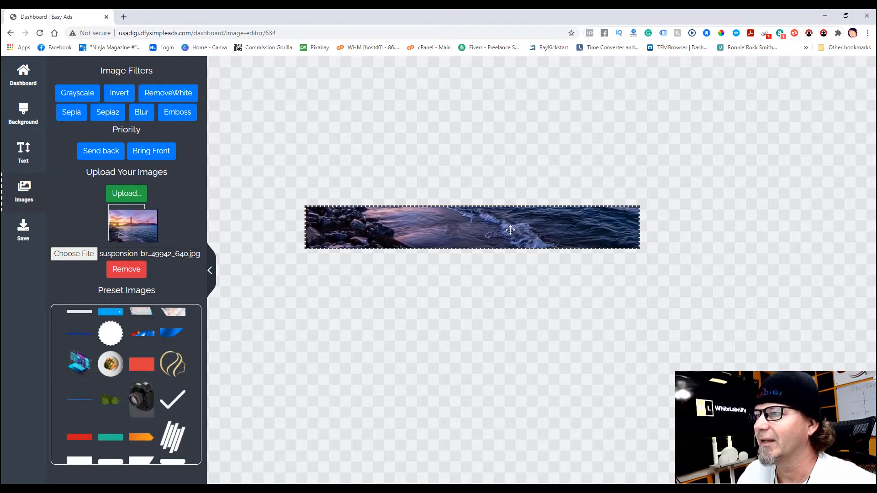
drag(513, 230, 512, 358)
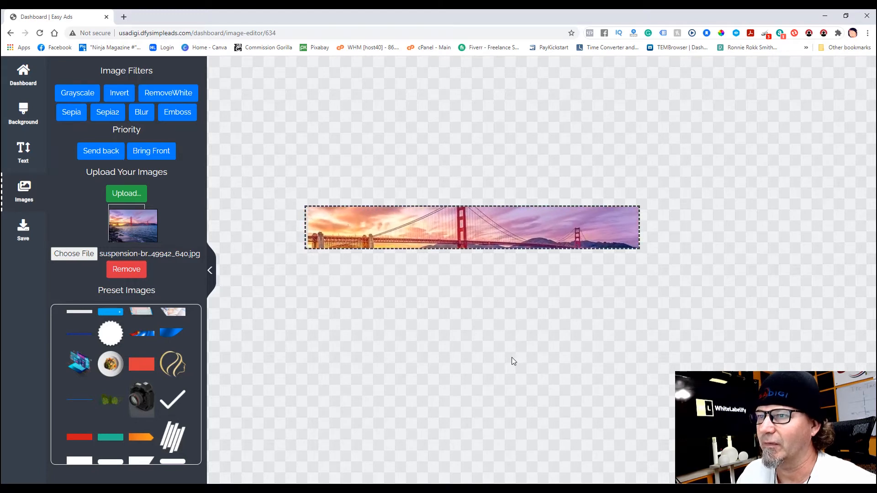
- Send the bridge photo behind the Manage your Work text
click(90, 160)
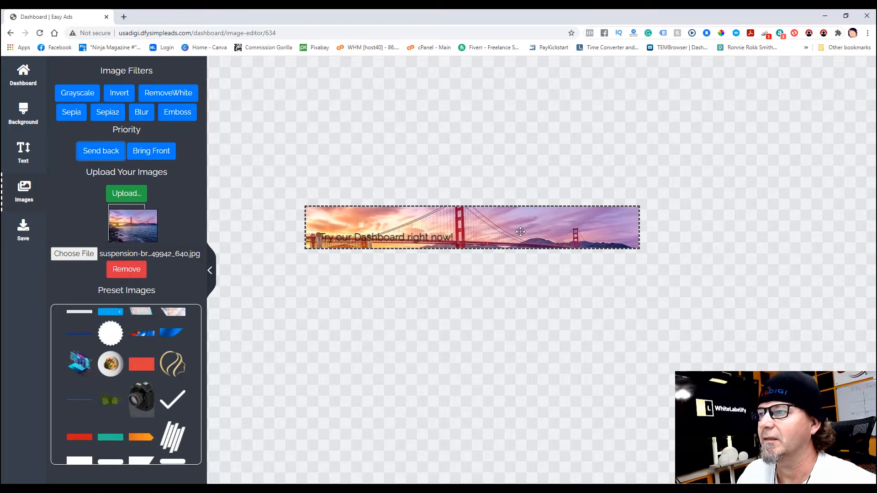
click(155, 152)
click(106, 157)
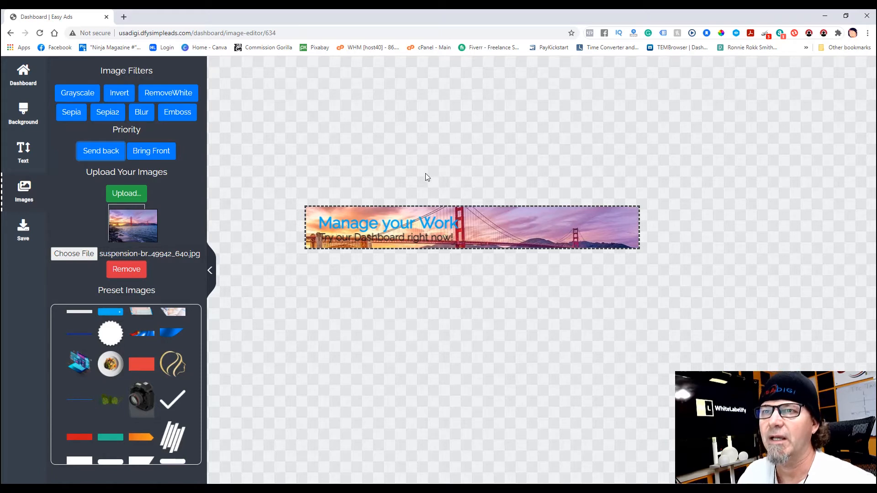
- Leave the bridge banner for the dashboard and reopen the banner template gallery
click(26, 76)
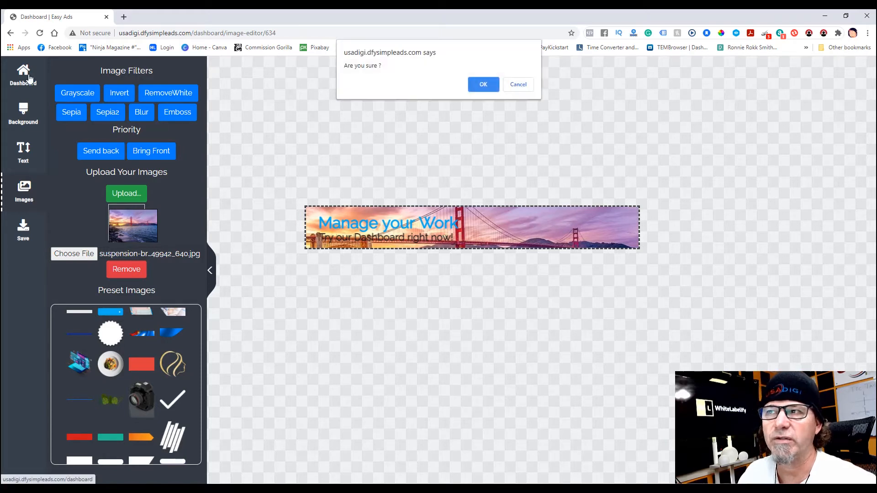
click(481, 85)
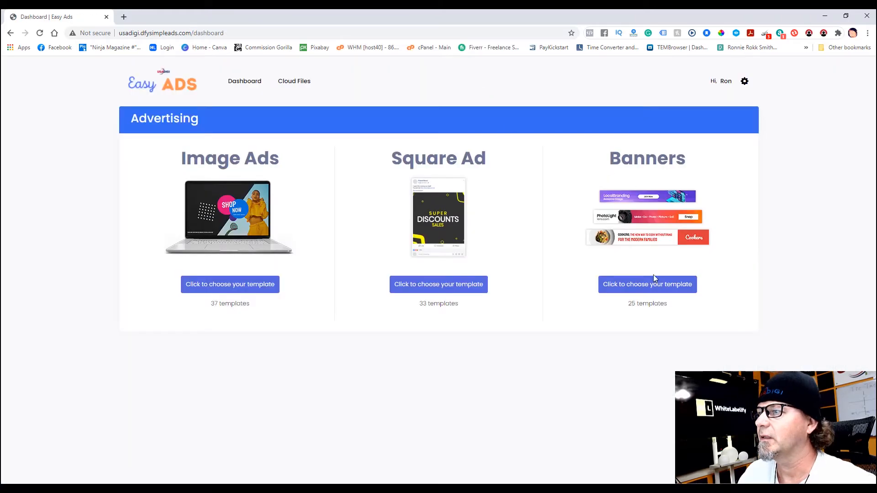
click(655, 286)
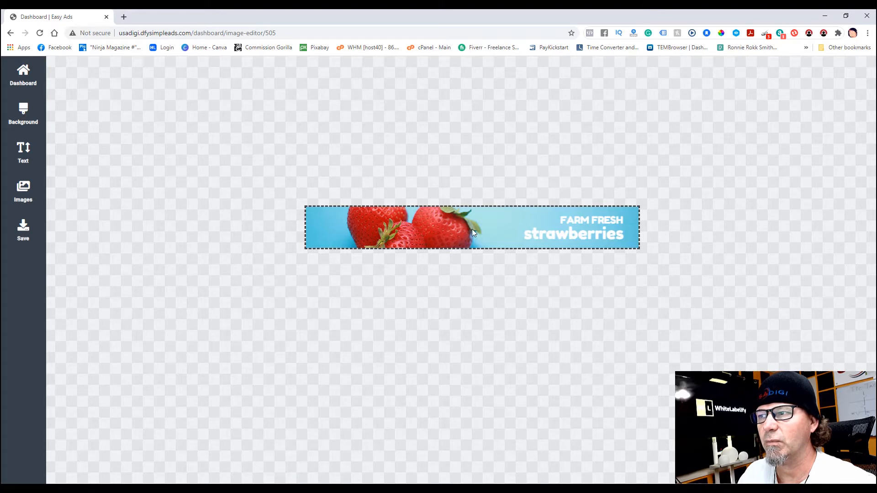
- Preview the blue wave and purple backgrounds, keep strawberries, and select the FARM FRESH heading
click(20, 118)
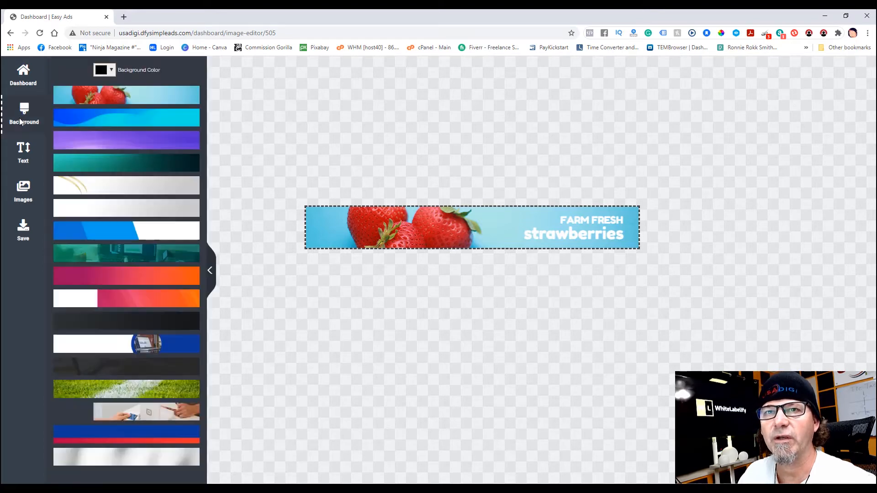
click(108, 120)
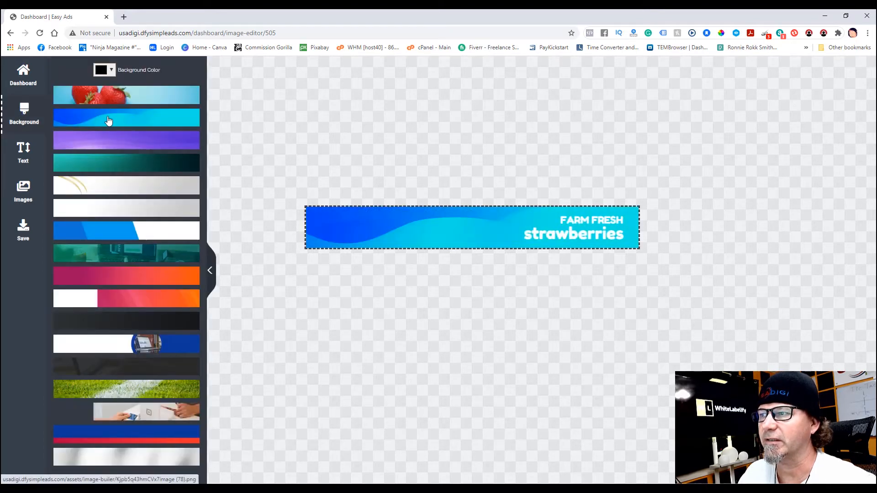
click(121, 143)
click(124, 99)
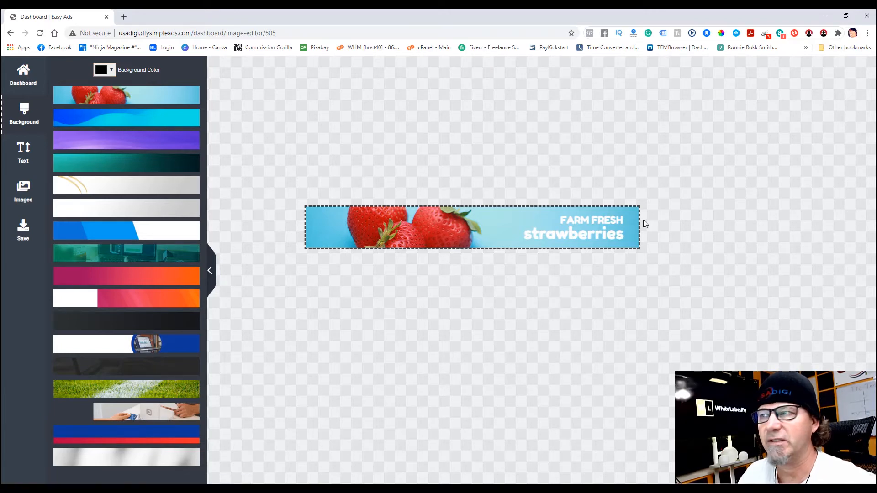
click(594, 220)
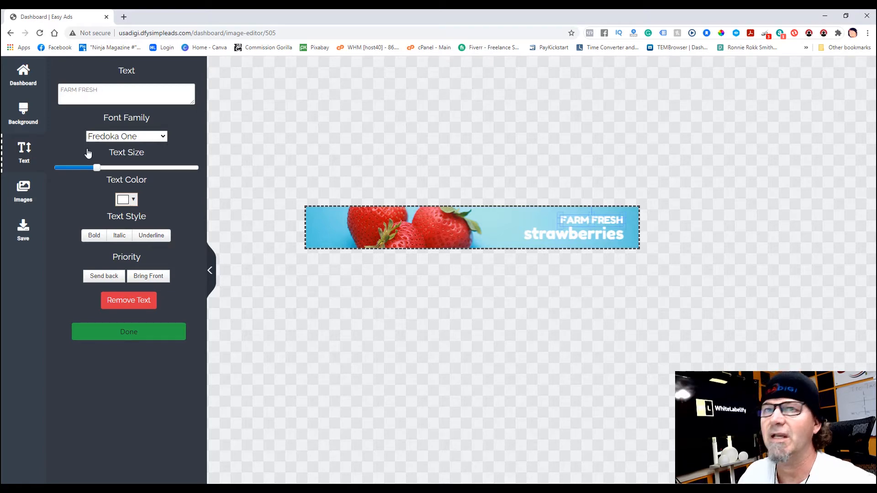
- Replace the FARM FRESH wording with 'fresh farm'
click(102, 92)
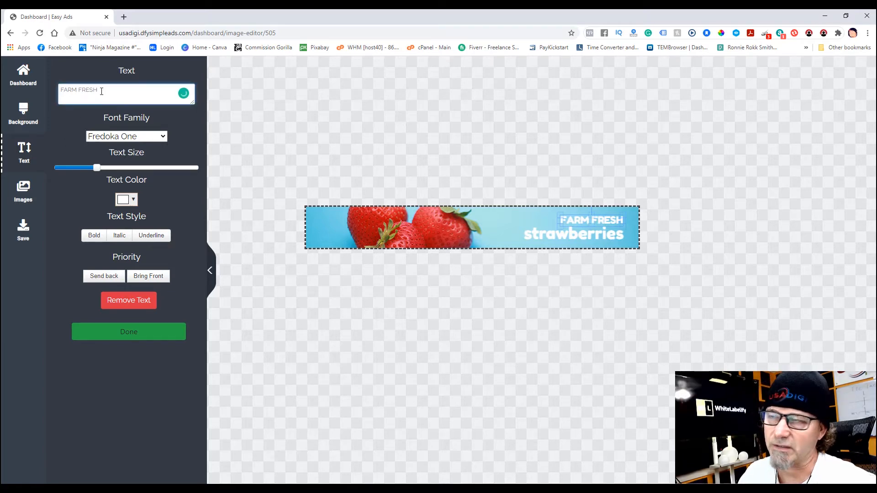
drag(101, 91, 50, 91)
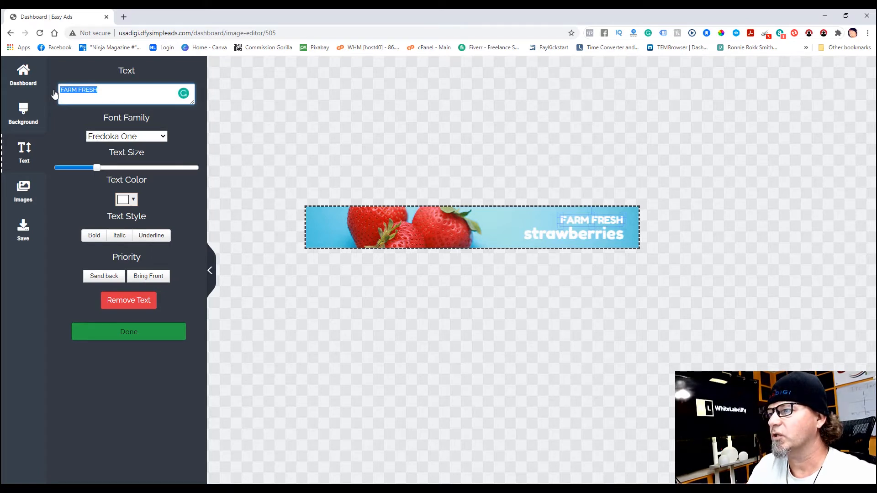
key(BackSpace)
text(fresh)
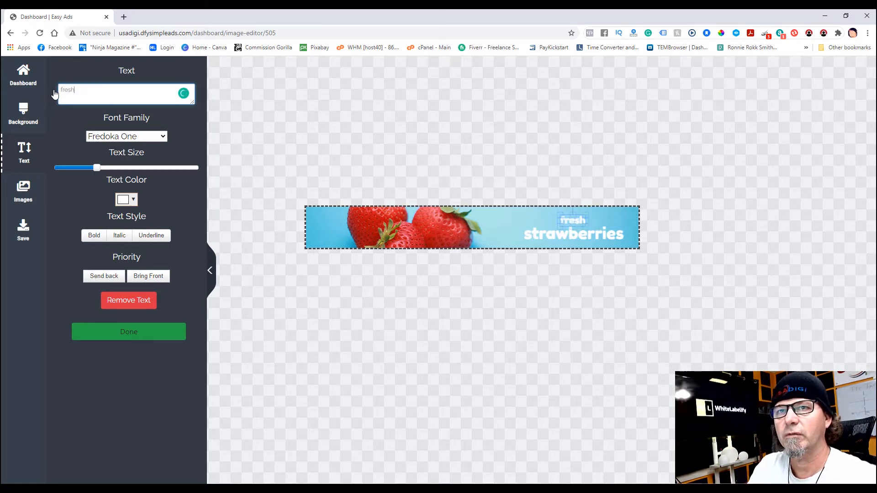
text( farm)
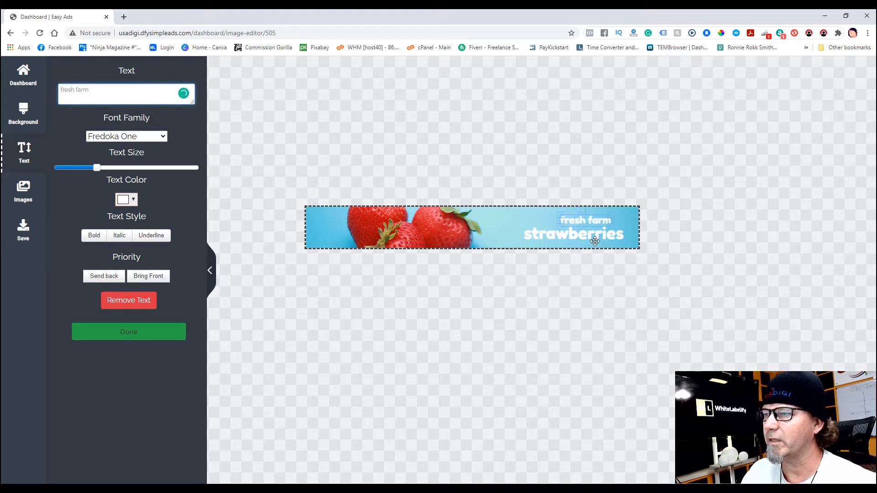
- Enlarge the strawberries text and make fresh farm slightly larger
click(548, 236)
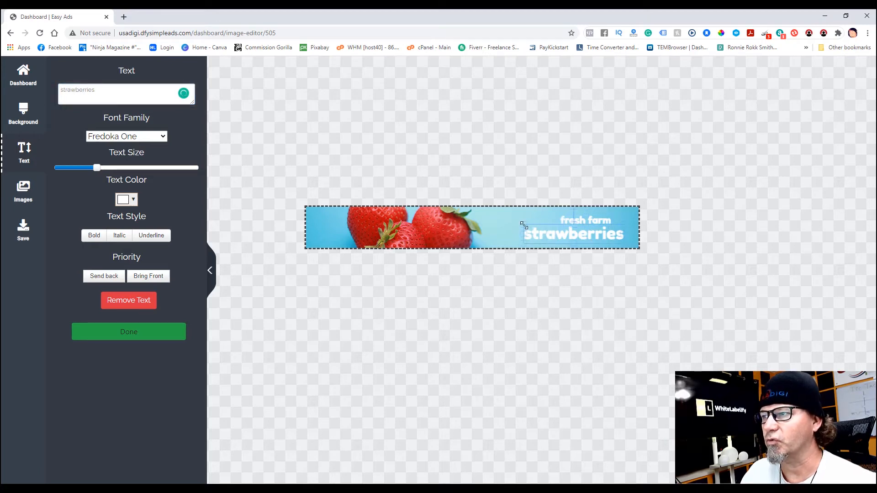
mouse_move(522, 224)
mouse_down()
mouse_move(494, 221)
mouse_move(532, 237)
mouse_up()
click(568, 219)
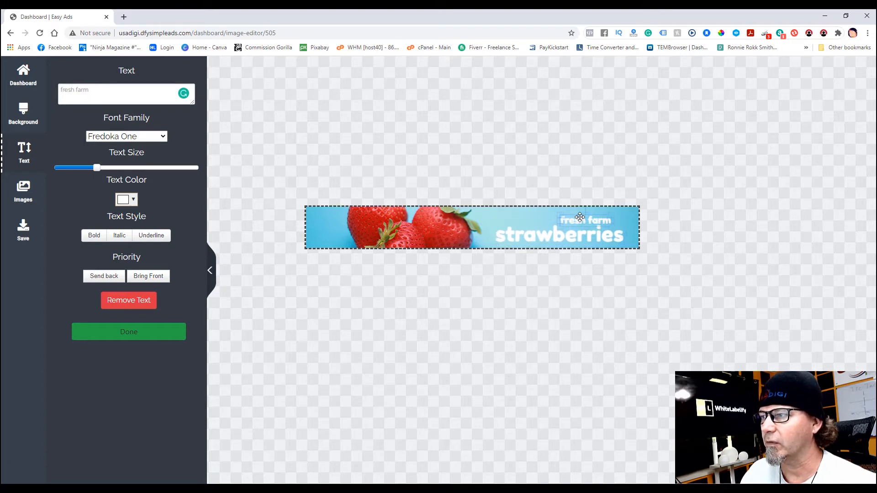
mouse_move(97, 169)
mouse_down()
mouse_move(109, 168)
mouse_move(98, 169)
mouse_up()
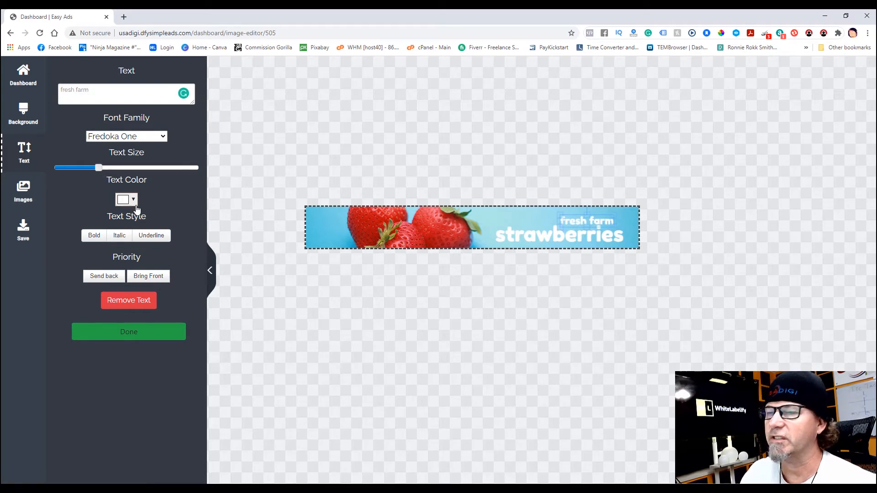
- Try bold, italic and underline on fresh farm, then turn all three off
click(94, 236)
click(117, 238)
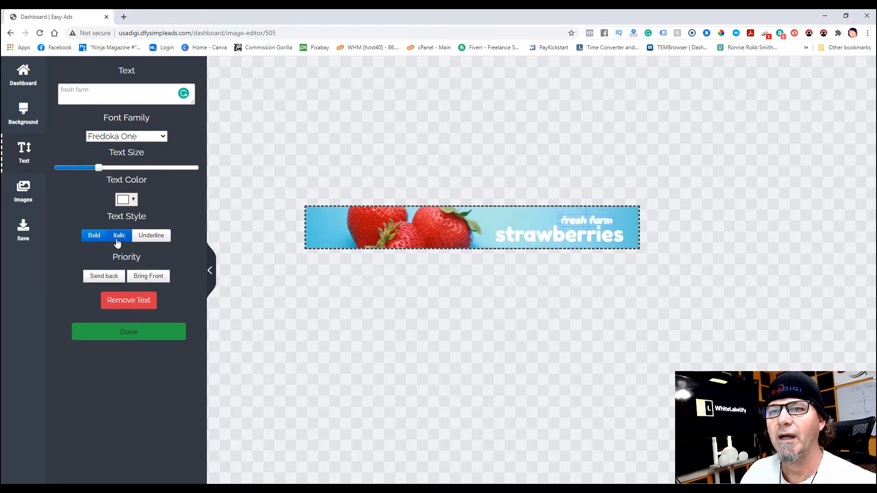
click(158, 238)
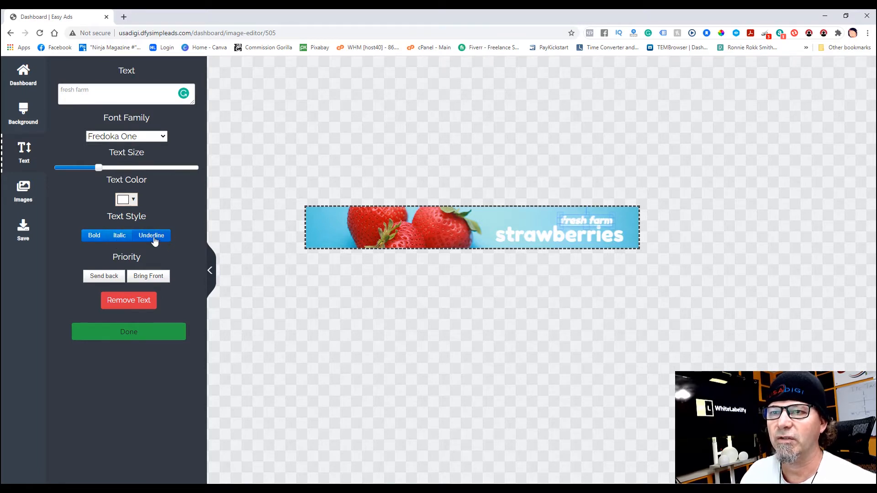
click(155, 241)
click(117, 237)
click(86, 235)
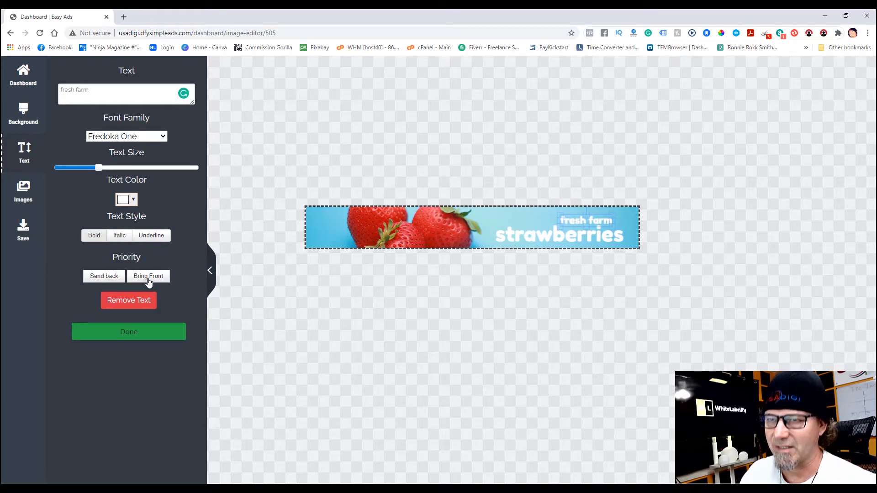
- Shift the strawberries text slightly left on the banner
click(523, 239)
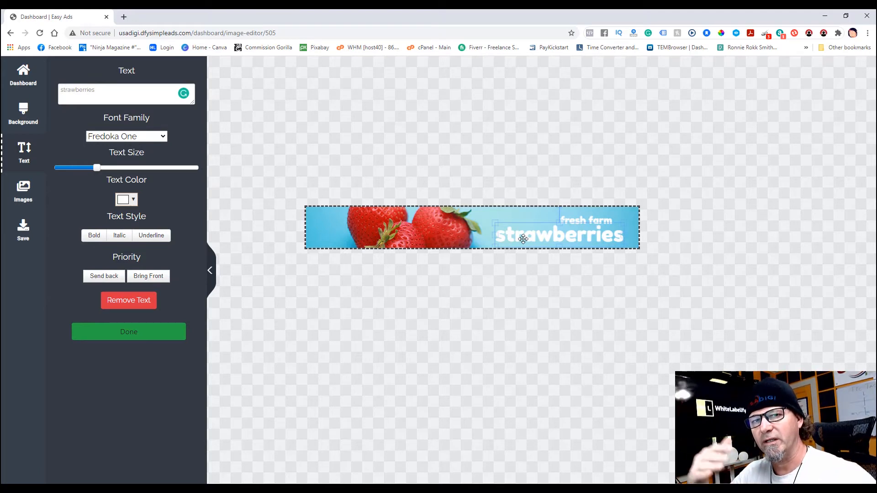
drag(547, 234, 535, 235)
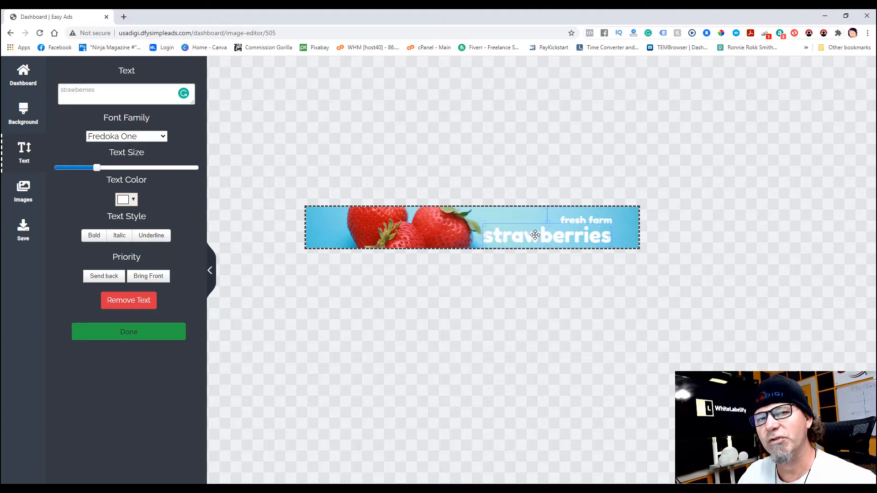
click(572, 219)
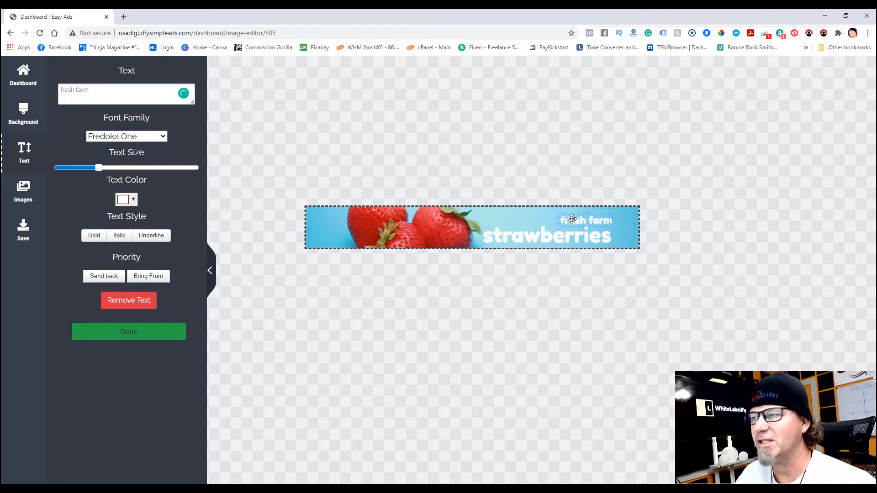
- Make the fresh farm text black
mouse_move(572, 219)
mouse_down()
mouse_move(569, 230)
mouse_move(535, 236)
mouse_move(570, 219)
mouse_up()
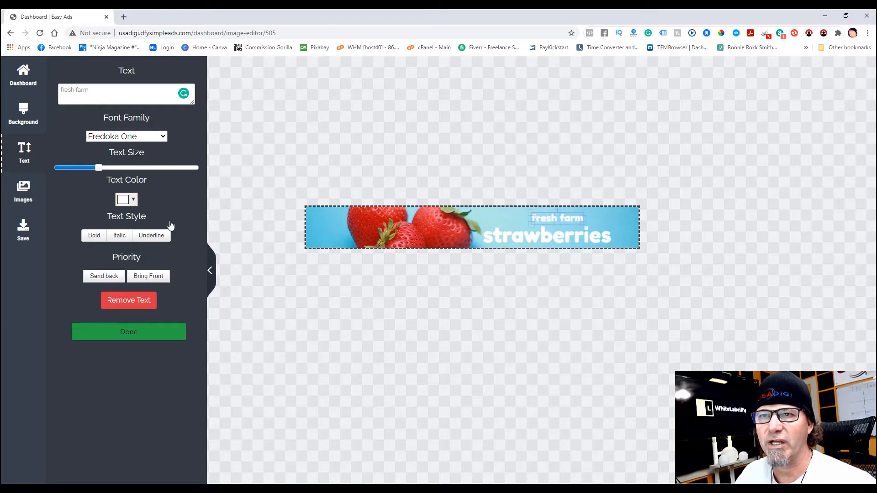
click(133, 200)
click(124, 215)
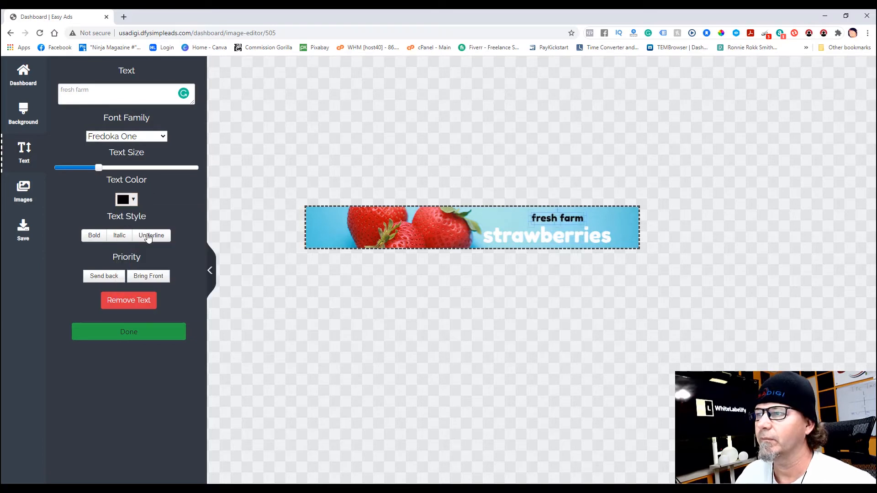
click(135, 332)
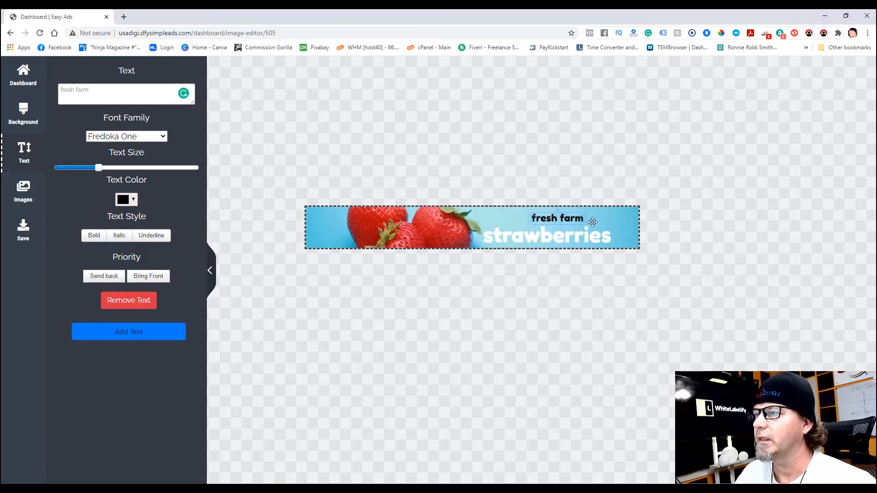
- Place fresh farm across the middle of strawberries, behind it, and reposition strawberries
drag(555, 217, 546, 235)
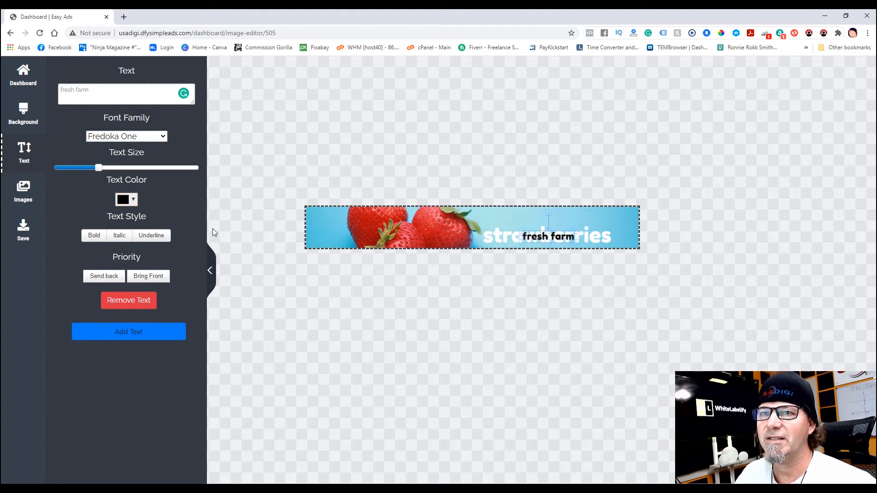
click(102, 278)
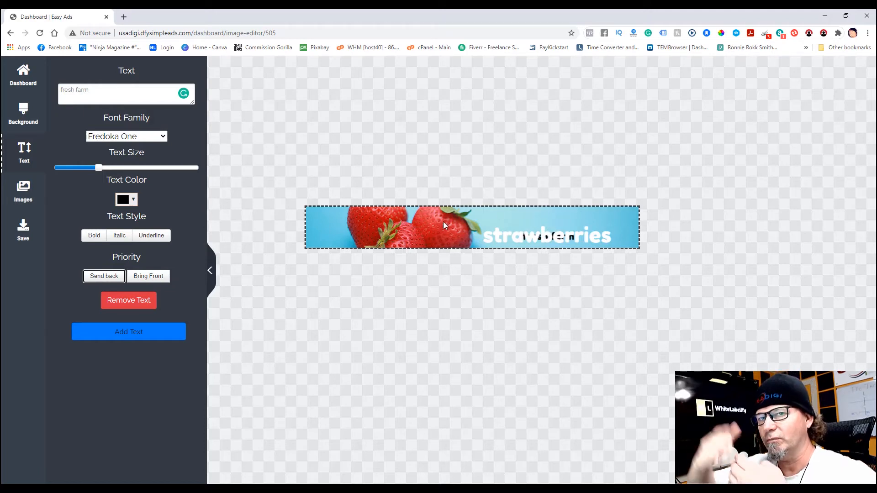
drag(506, 236, 548, 234)
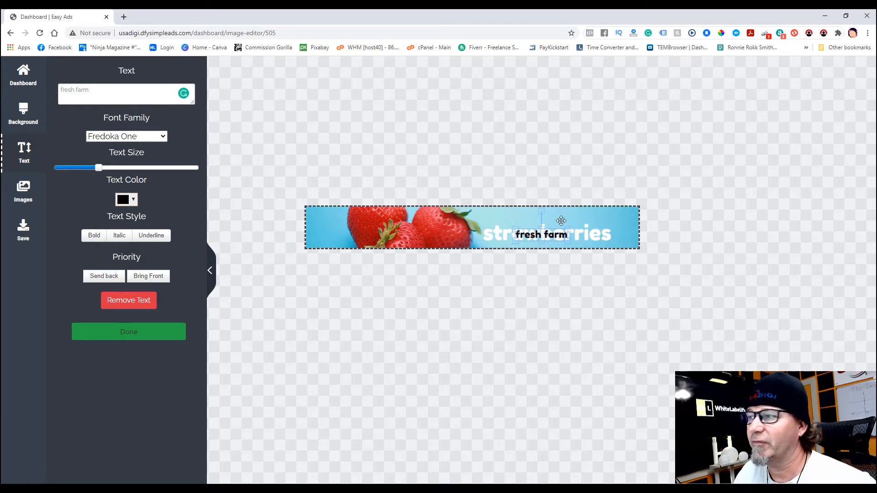
- Raise strawberries and place black fresh farm centred just beneath it
click(625, 219)
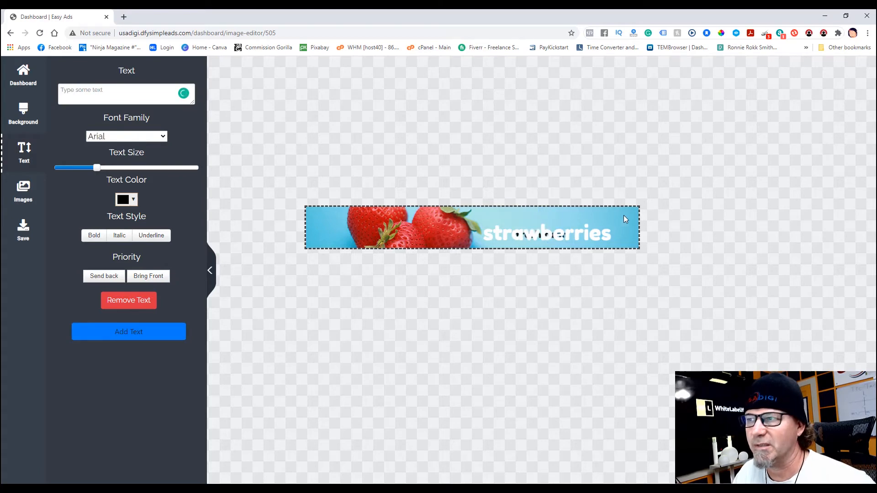
click(537, 234)
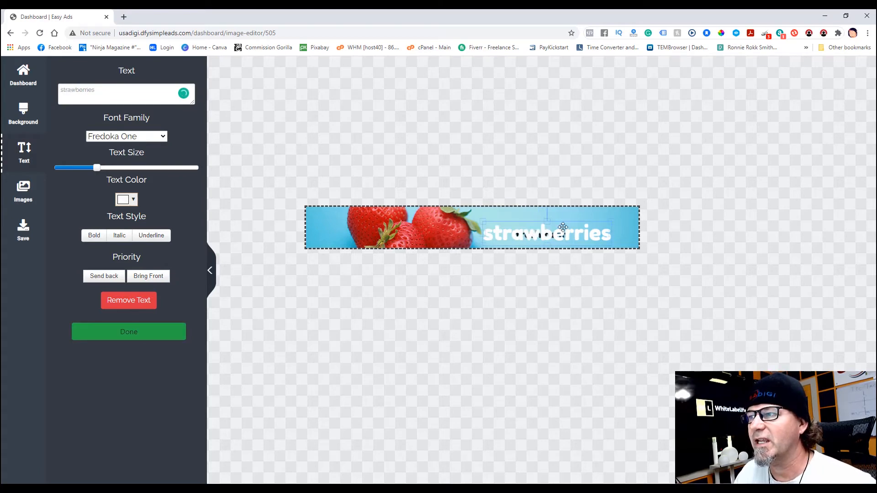
mouse_move(562, 227)
mouse_down()
mouse_move(564, 217)
mouse_move(553, 229)
mouse_up()
click(552, 236)
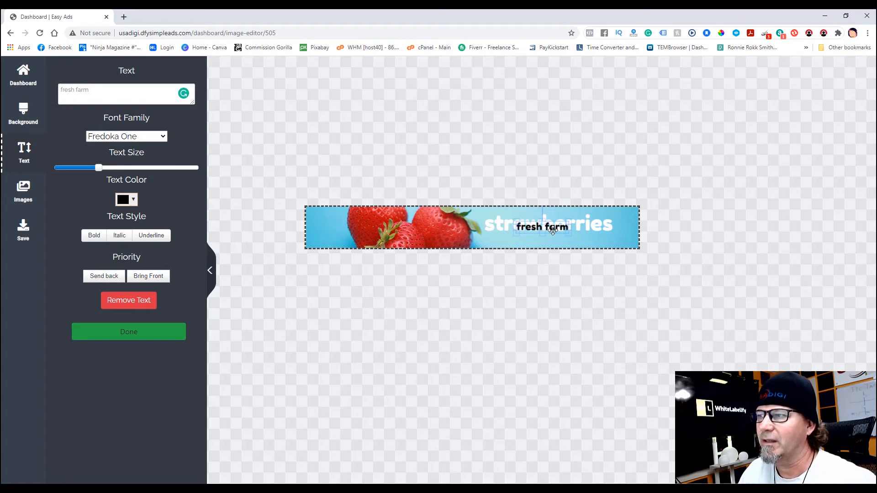
drag(553, 231, 533, 241)
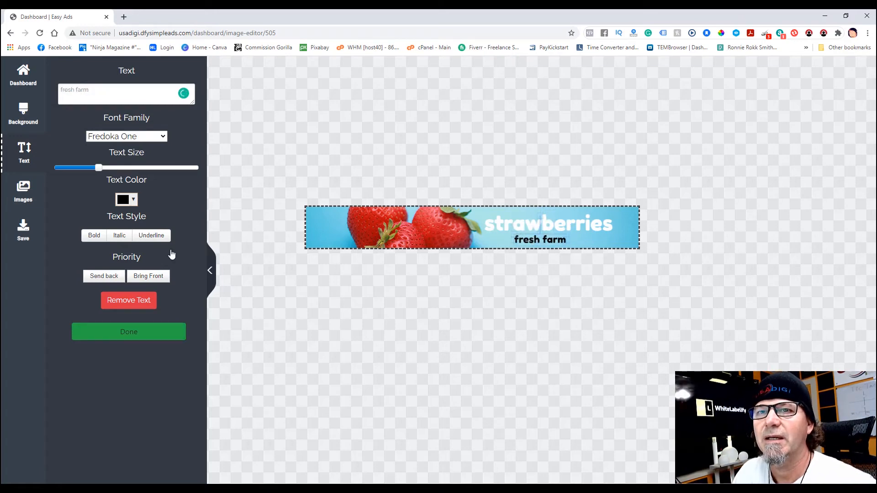
click(21, 192)
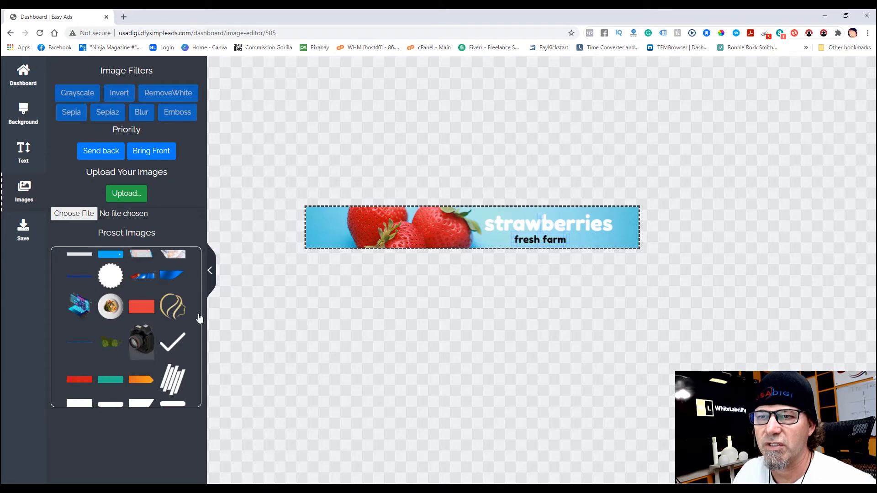
- Try the preset camera image beside strawberries, remove it, and begin uploading a picture
click(151, 343)
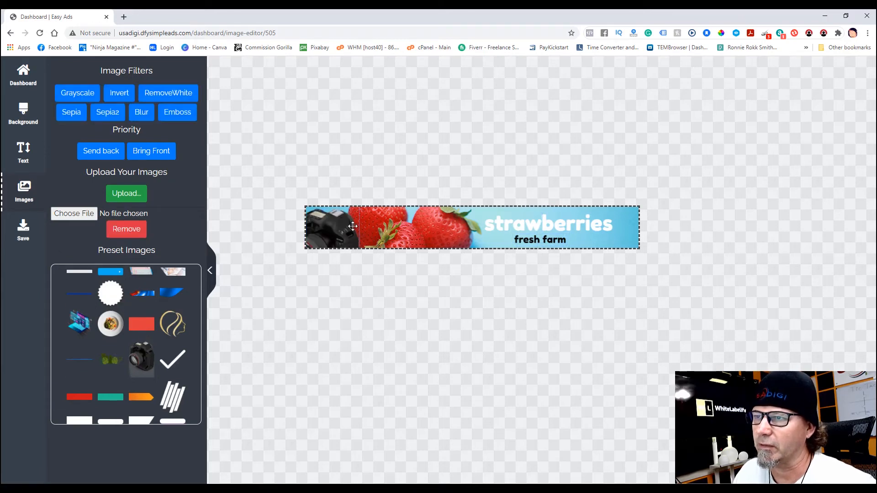
drag(352, 226, 447, 227)
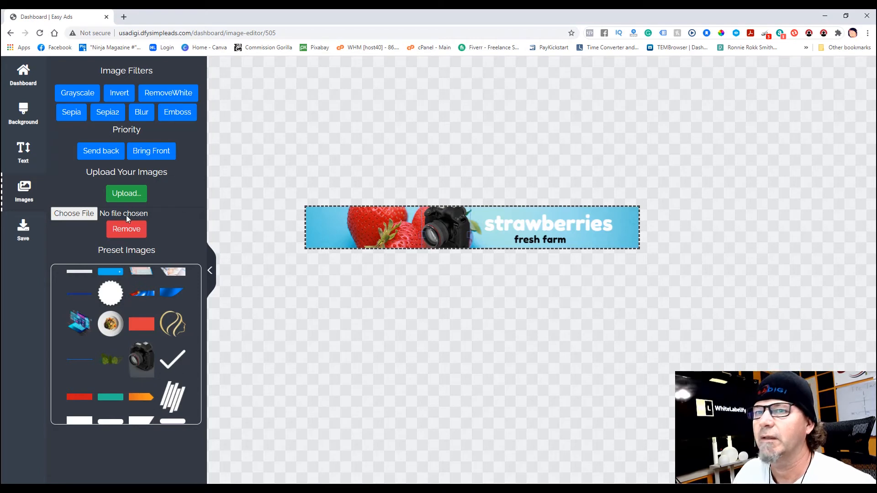
click(131, 231)
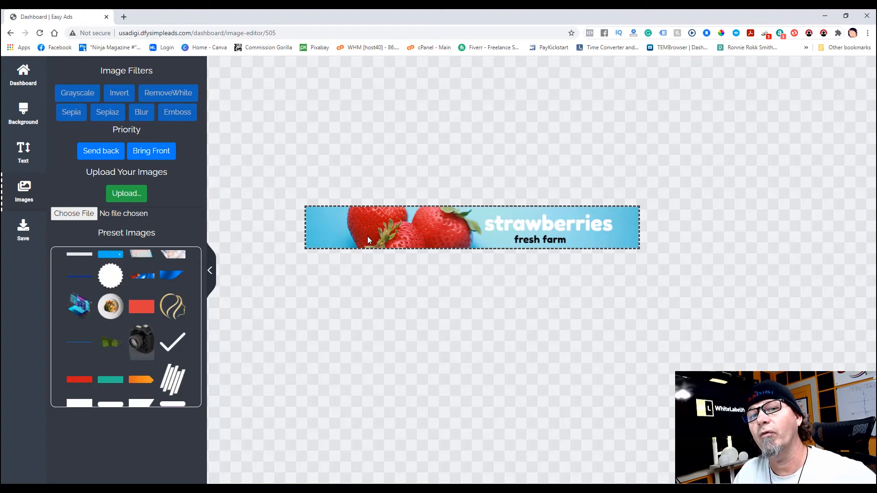
click(124, 197)
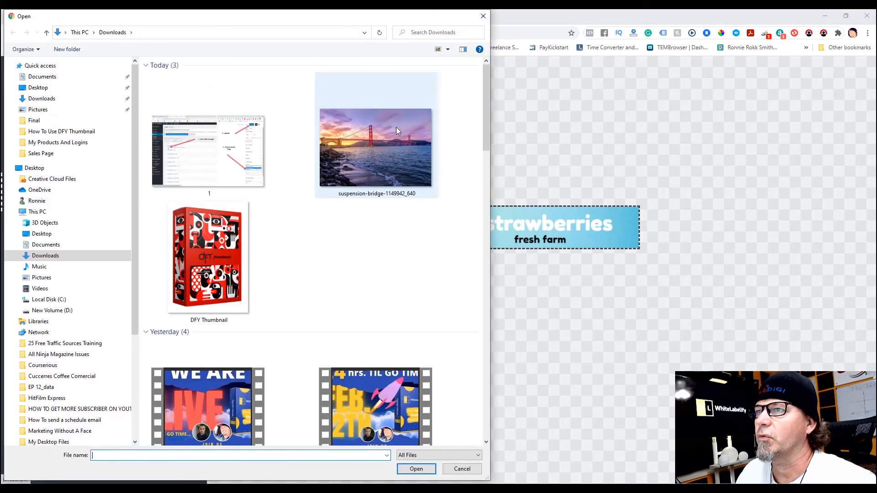
- Add the Golden Gate bridge photo from Downloads and stretch it across the whole banner, with the deck showing along the bottom
double_click(396, 126)
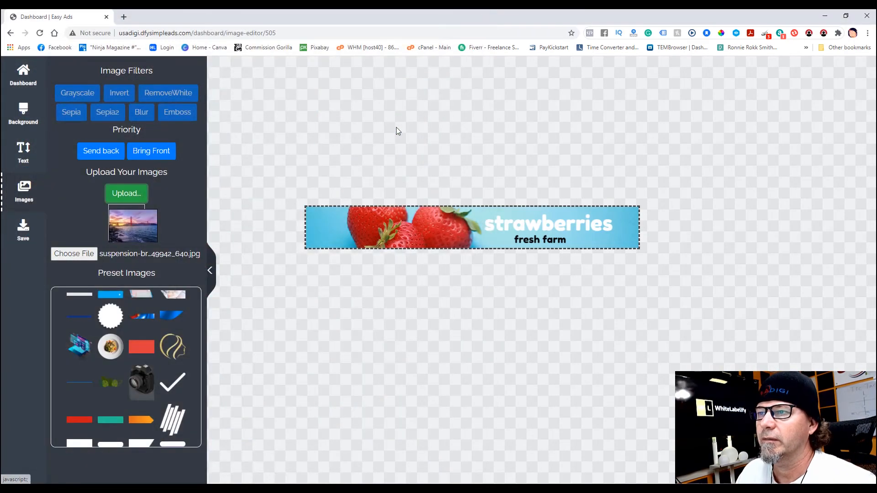
click(133, 228)
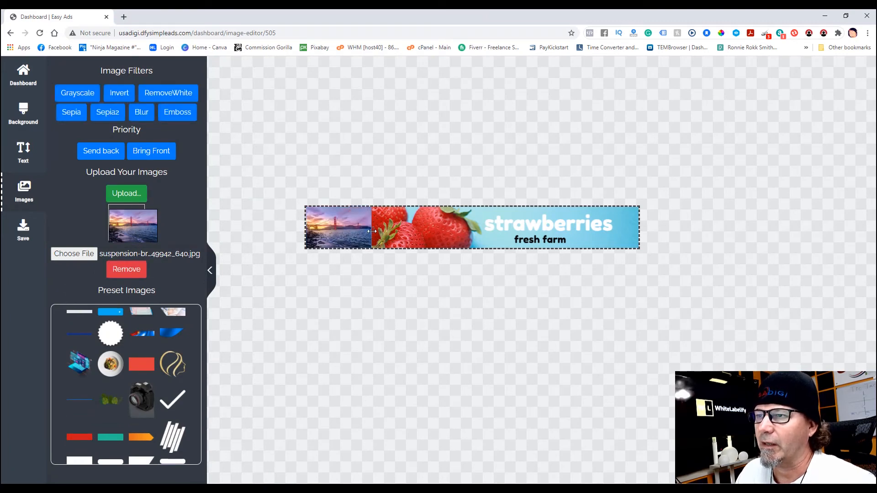
drag(372, 231, 641, 230)
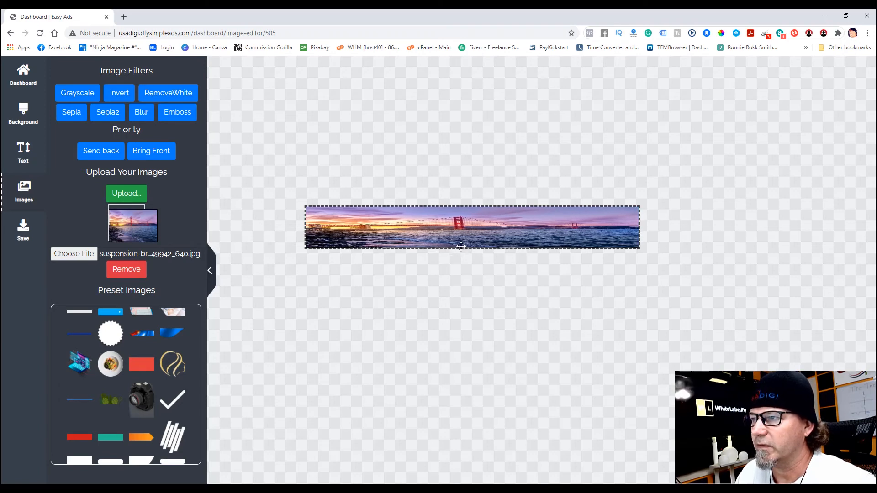
drag(463, 212, 466, 202)
drag(474, 238, 479, 325)
drag(499, 235, 499, 222)
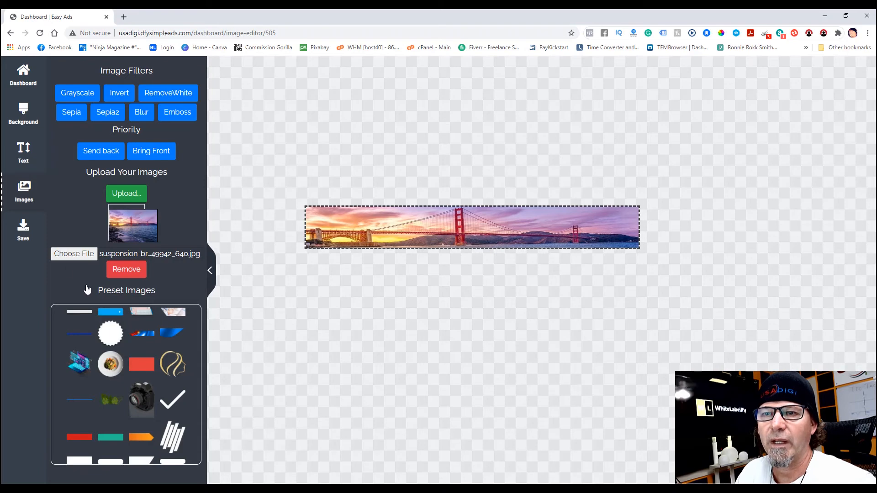
- Send the bridge photo behind the 'strawberries' and 'fresh farm' text, then bring up the 728x90 PNG save options
click(94, 158)
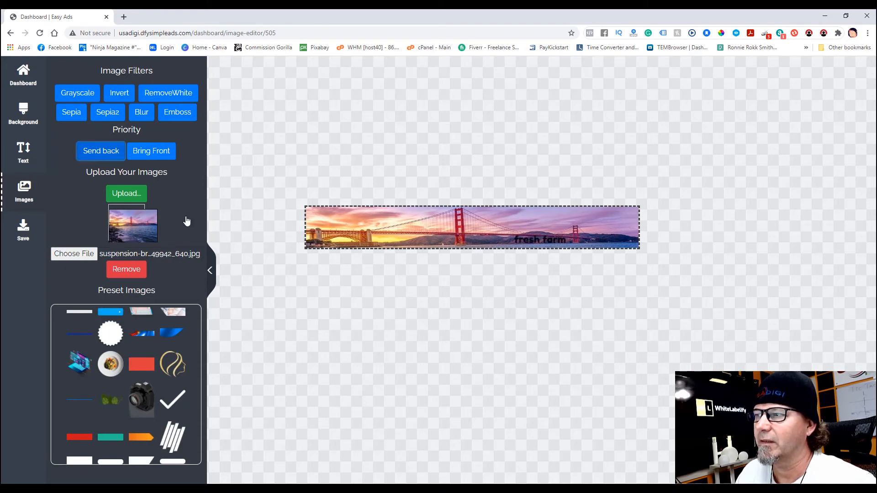
click(406, 221)
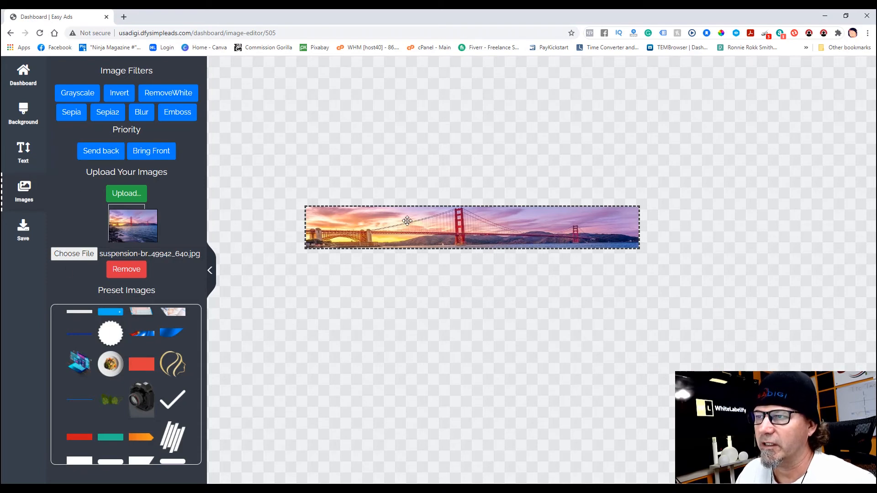
click(101, 156)
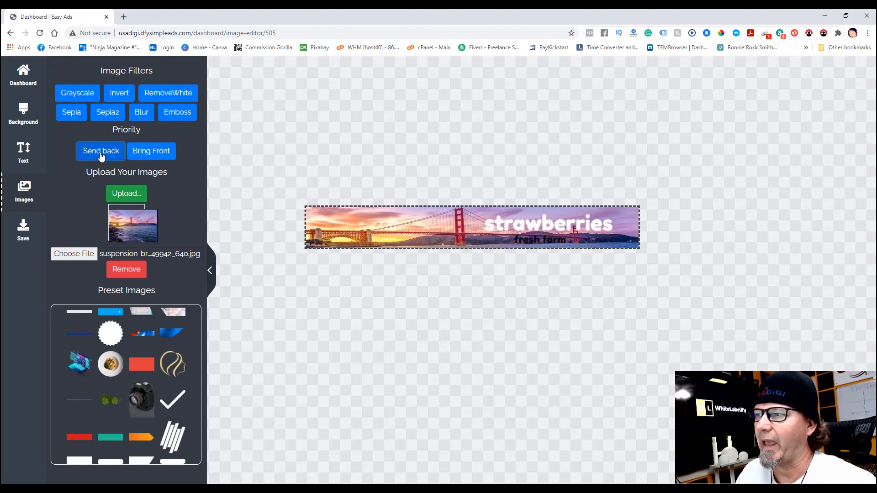
click(396, 226)
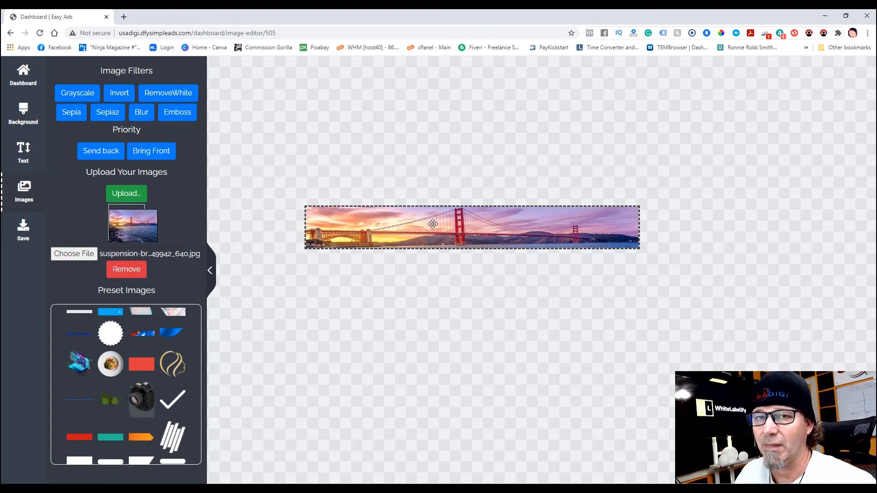
click(109, 153)
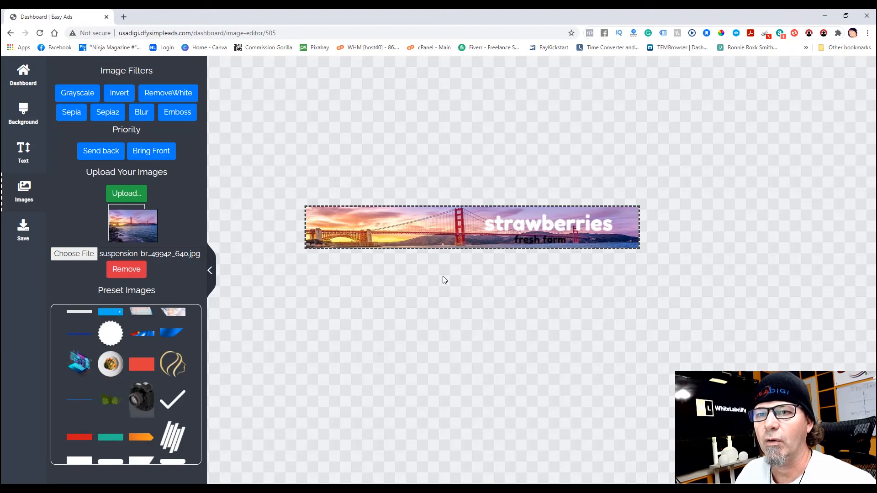
click(27, 235)
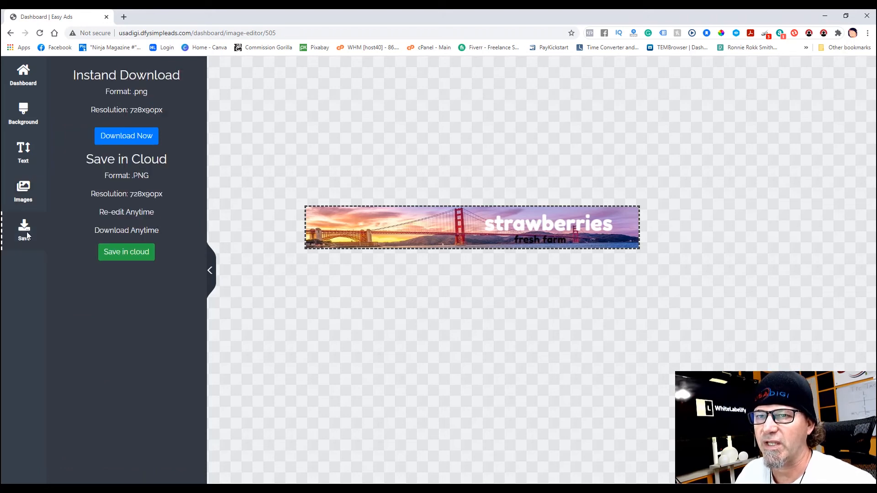
- Save the banner to the cloud under the project name 'fresh farm'
click(128, 255)
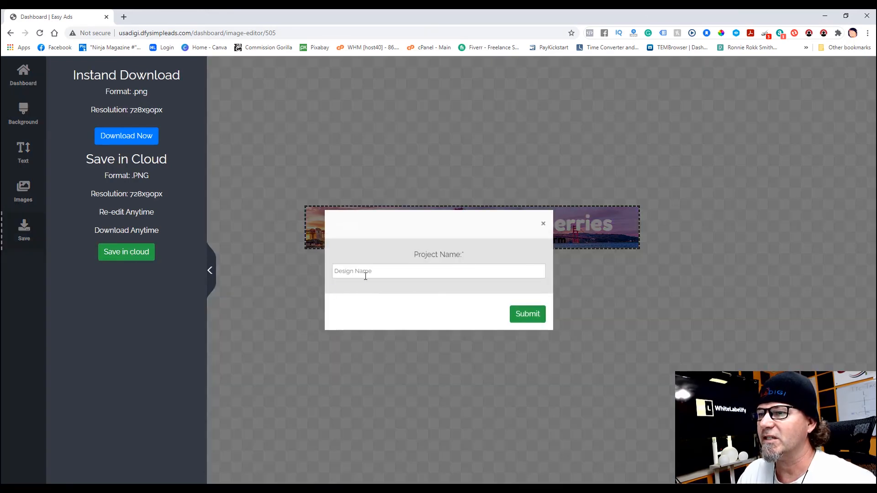
click(375, 272)
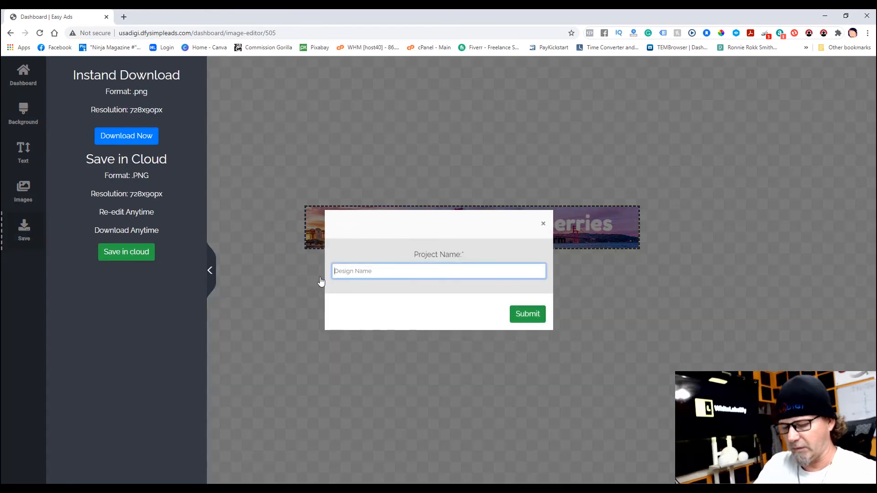
text(fresh farm)
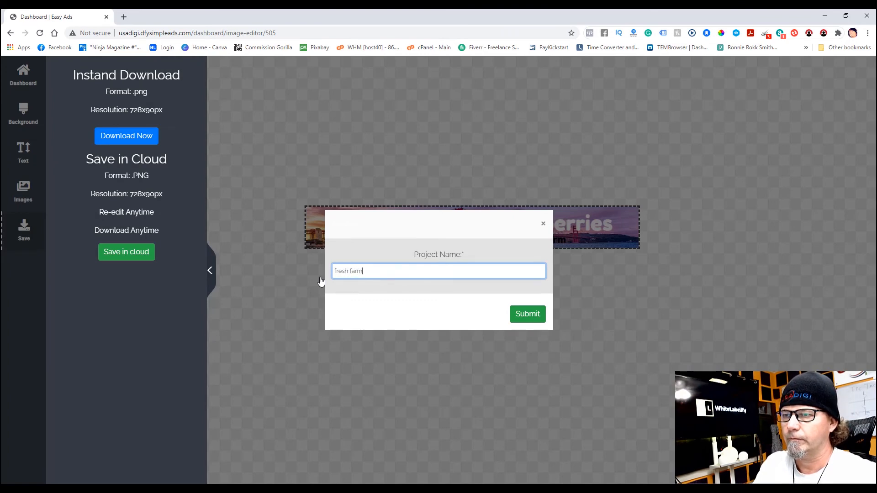
click(526, 318)
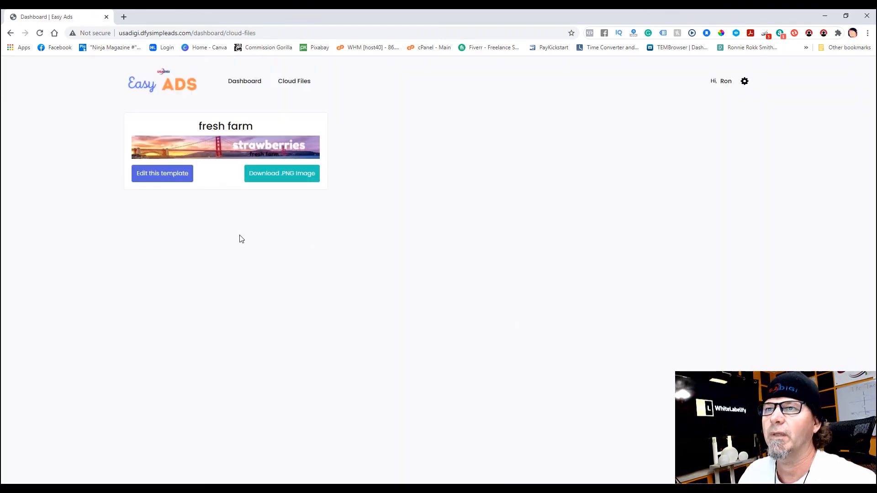
- Reopen the 'fresh farm' project from Cloud Files in the editor
click(243, 82)
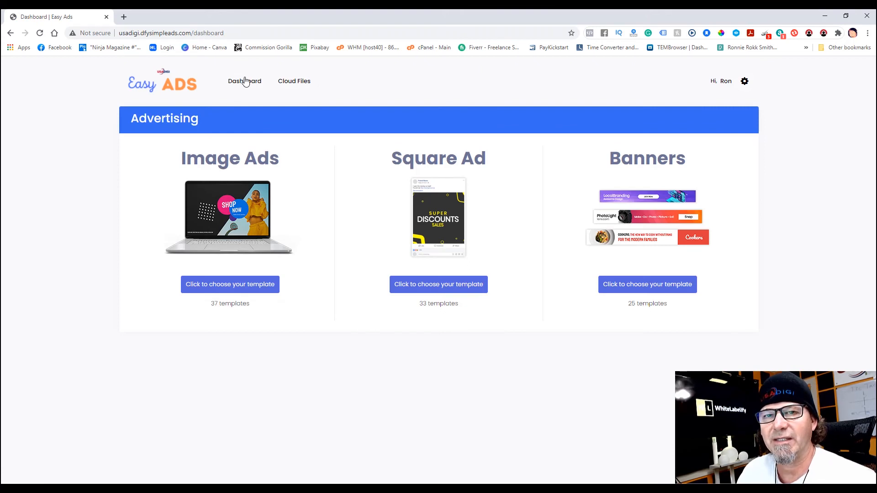
click(294, 84)
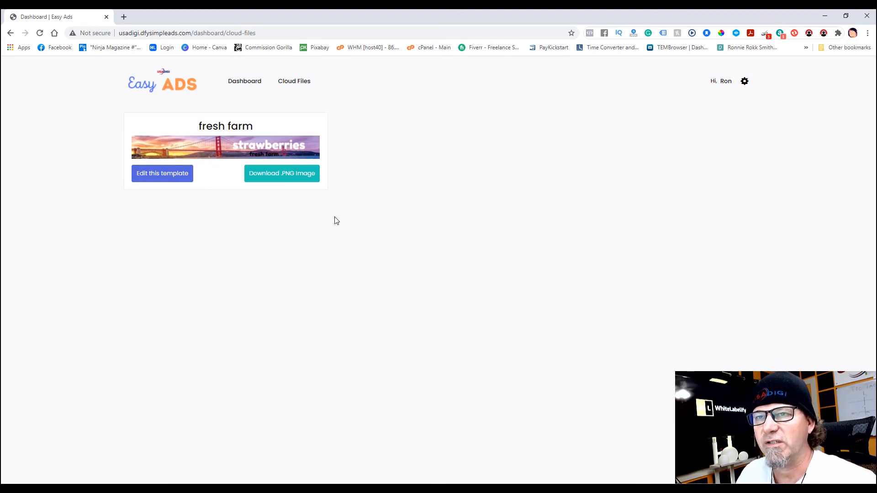
click(165, 176)
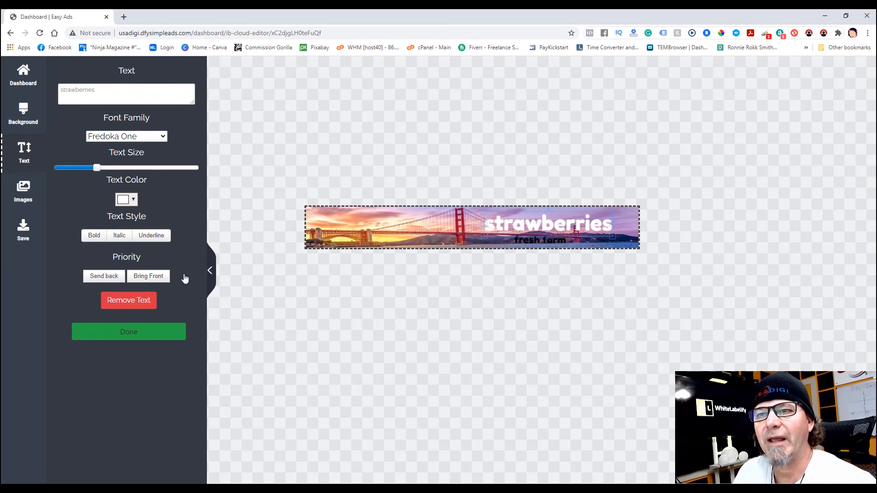
click(129, 335)
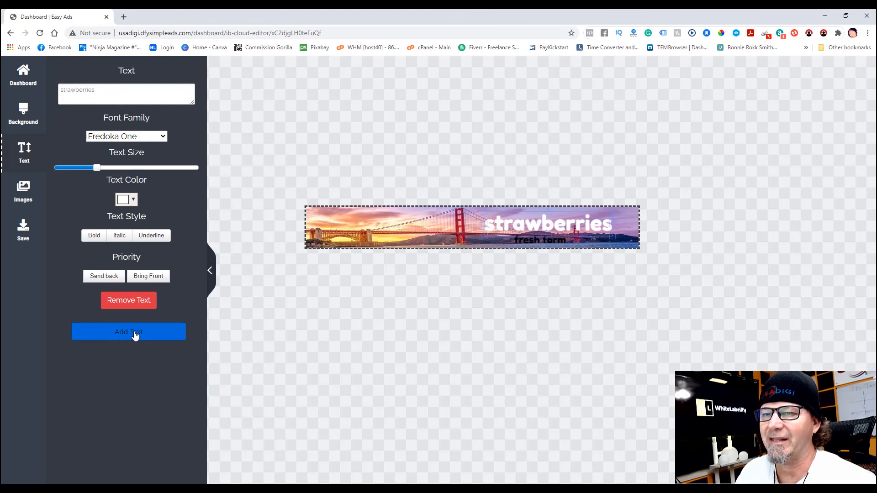
click(135, 334)
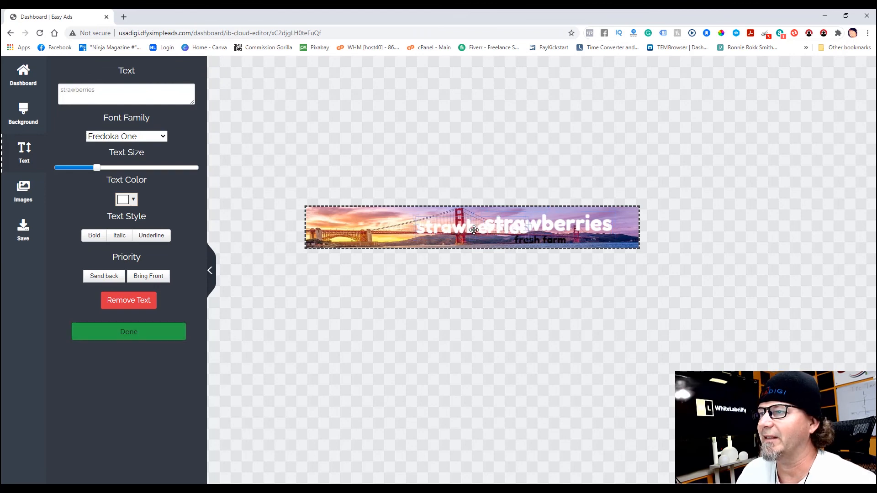
drag(473, 230, 384, 230)
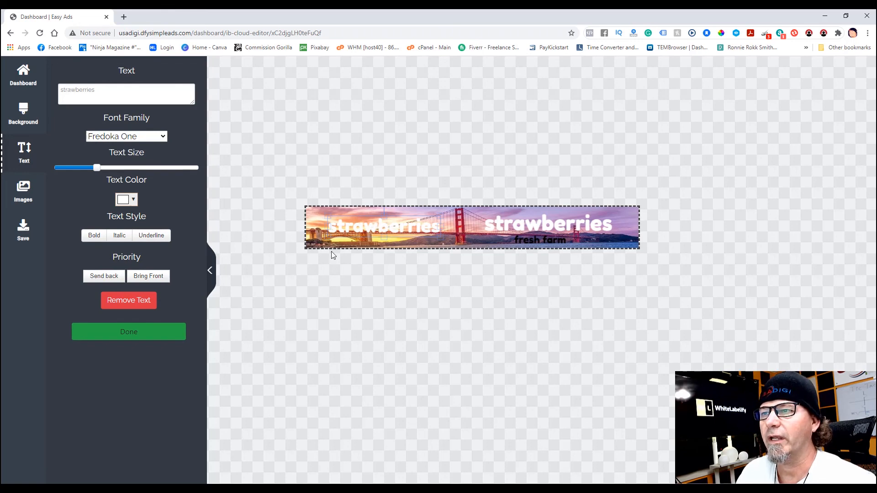
click(132, 300)
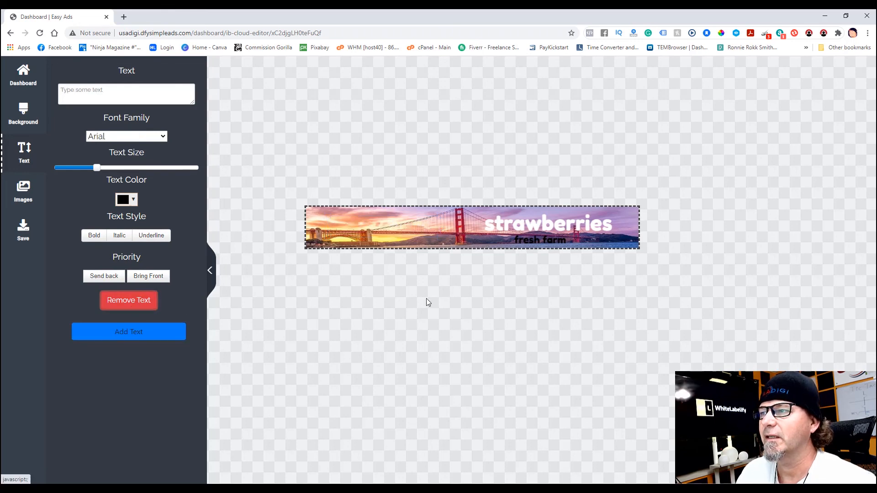